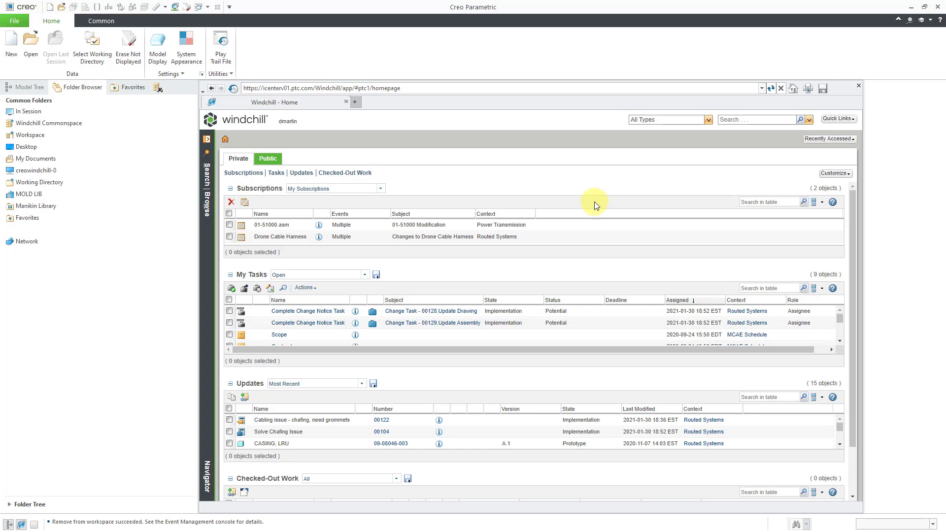
Create a new workspace named "2012 02 17 Export Helicopter" on the MCAE server with the context Military Vehicles (Product)
left_click(14, 22)
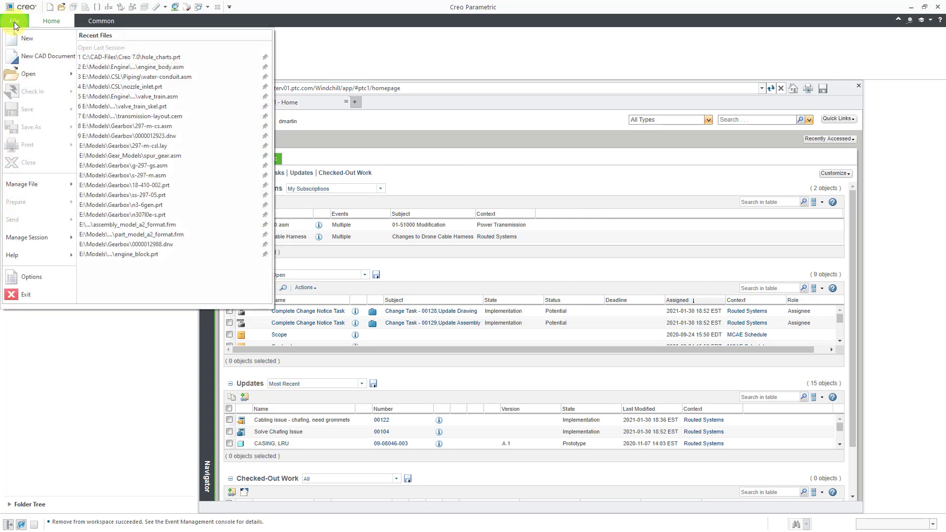
mouse_move(51, 239)
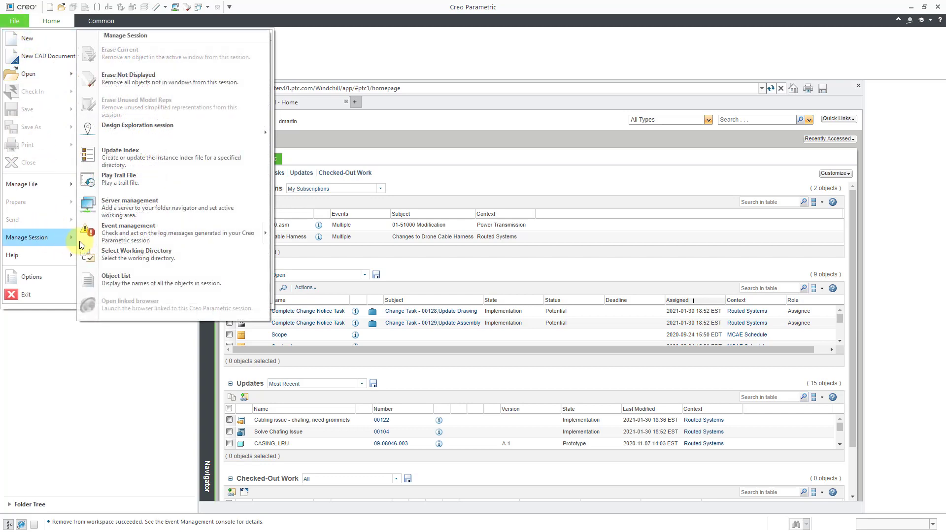
left_click(140, 210)
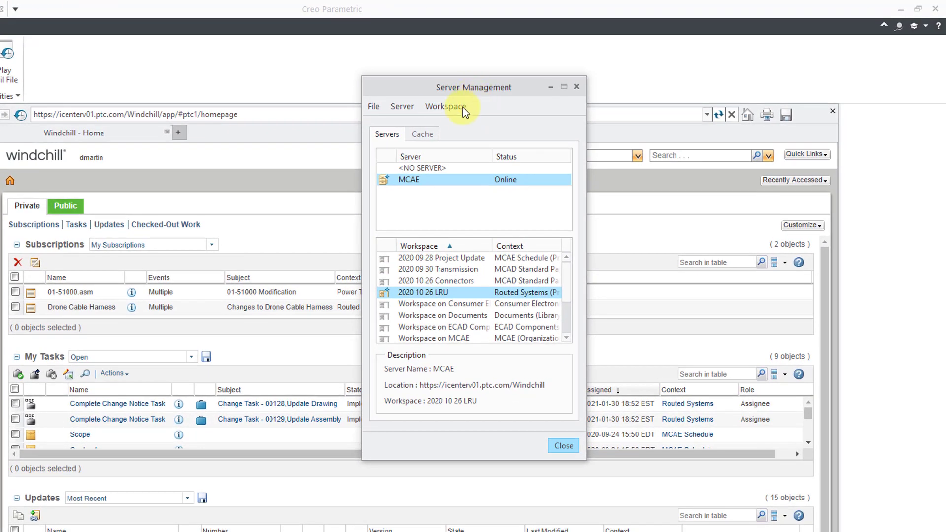
left_click(454, 112)
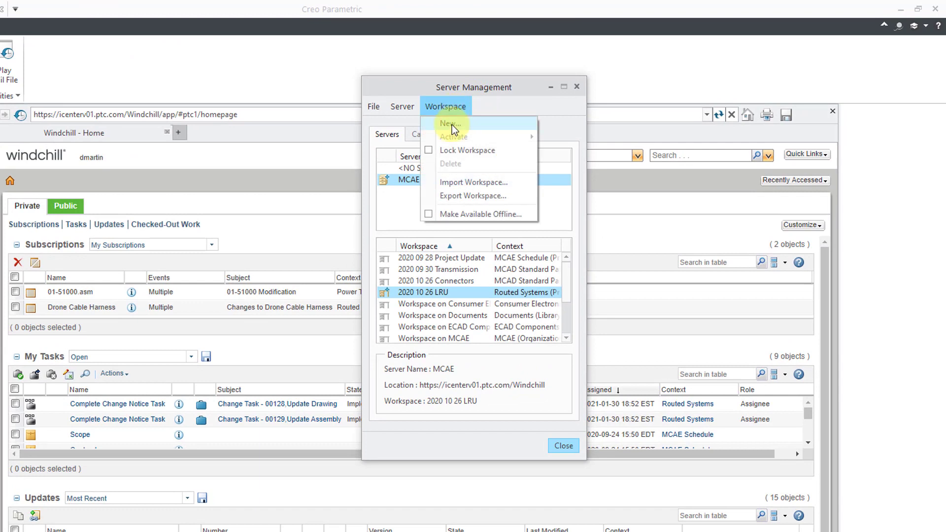
left_click(452, 126)
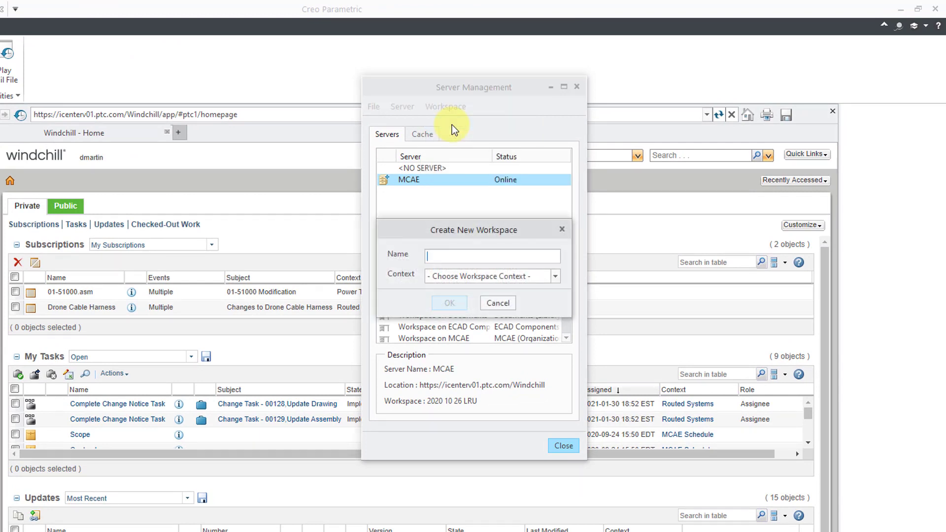
type("2012 02 17 Export Helicoper")
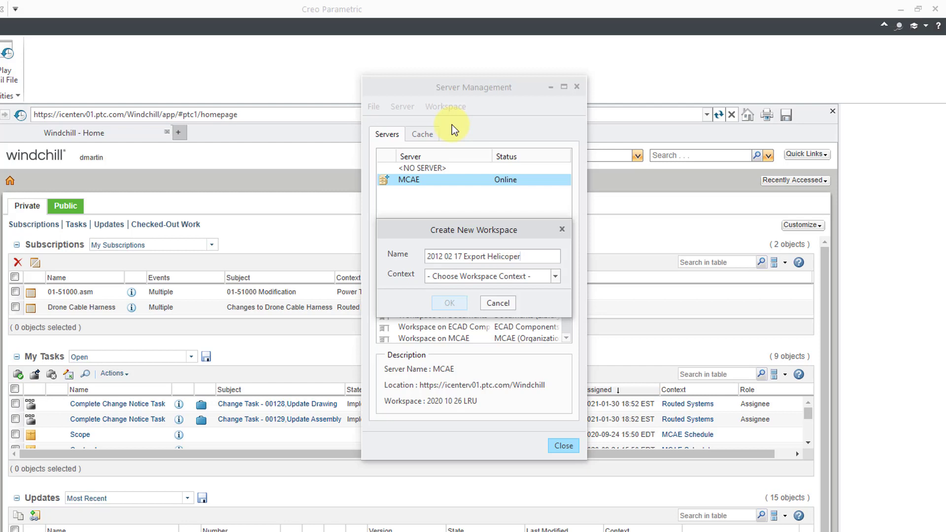
key("BackSpace")
key("BackSpace")
type("ter")
left_click(554, 277)
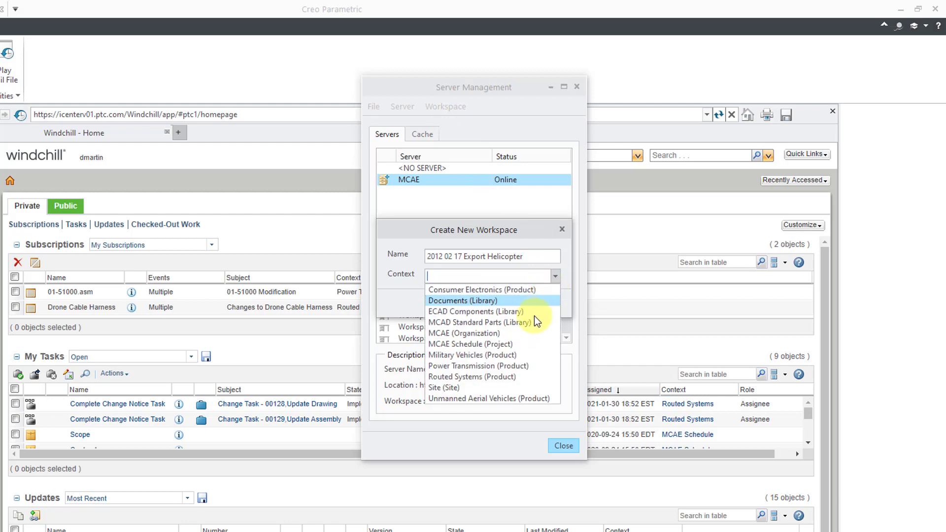
left_click(521, 354)
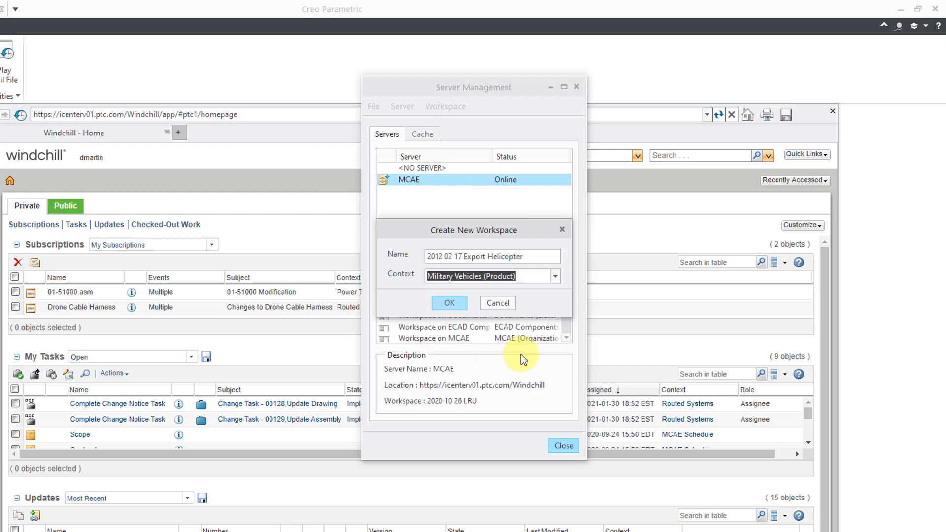
left_click(449, 302)
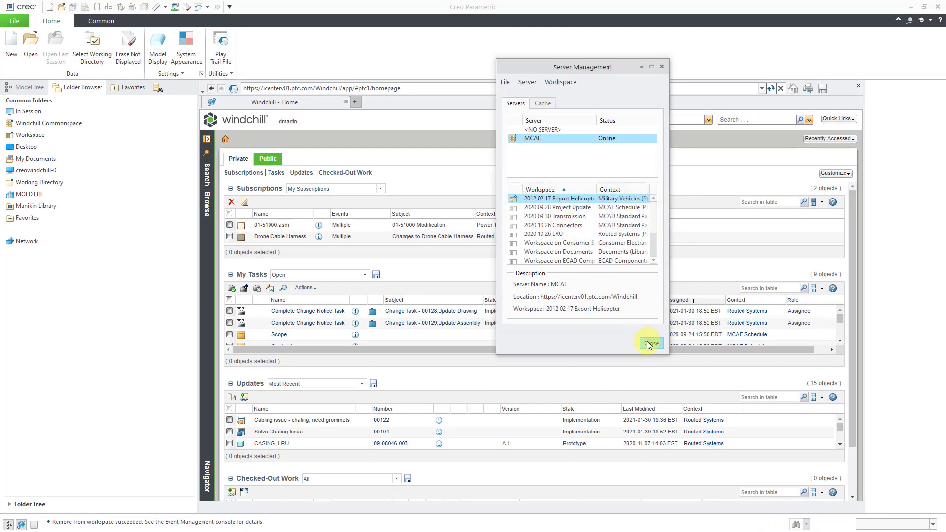
left_click(650, 343)
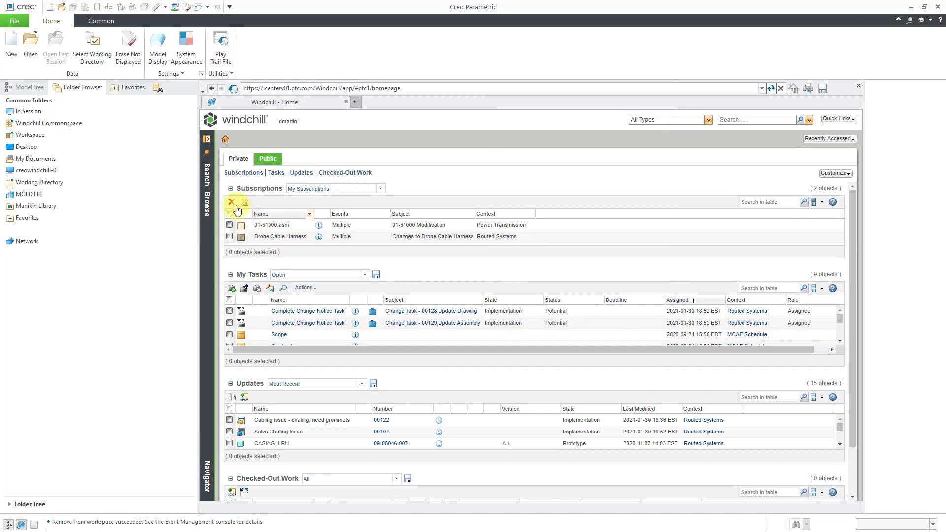
View the new active workspace and open the information page of the recently accessed assembly ah-64d_helicopter.asm
left_click(32, 137)
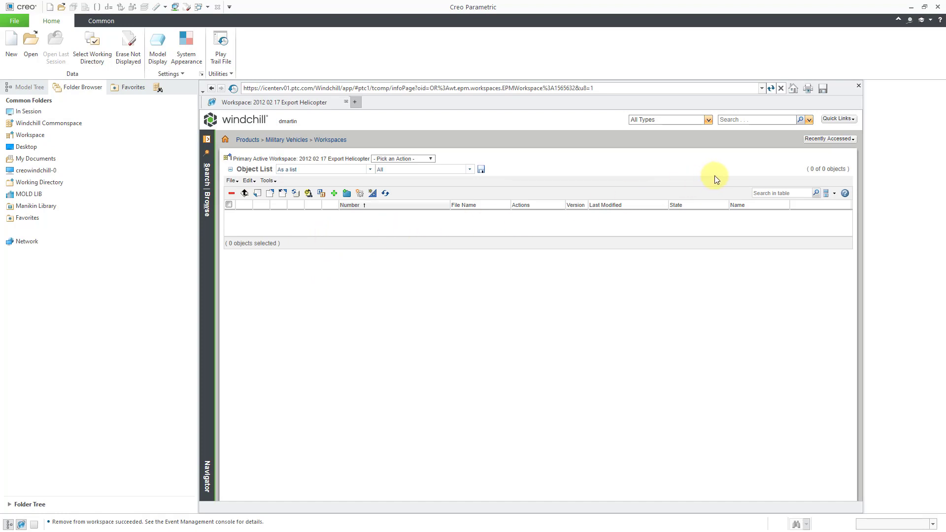
left_click(831, 140)
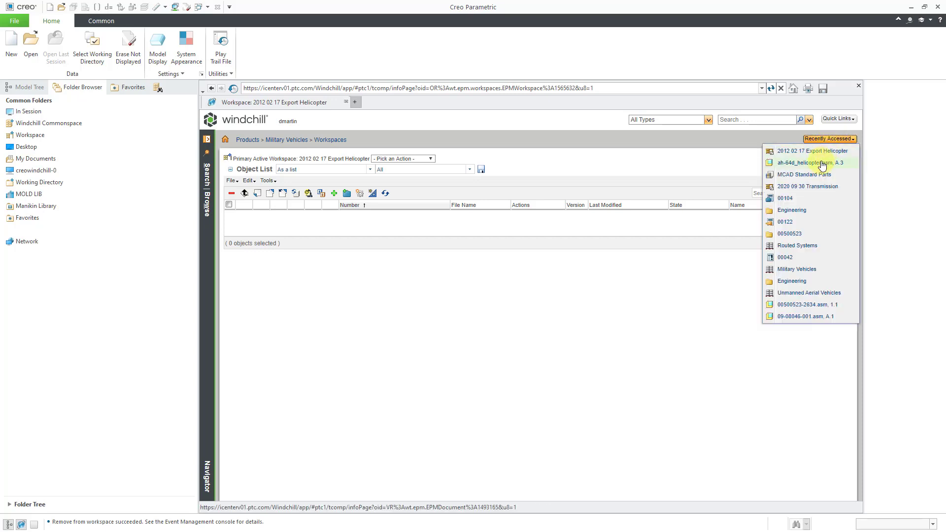
left_click(822, 164)
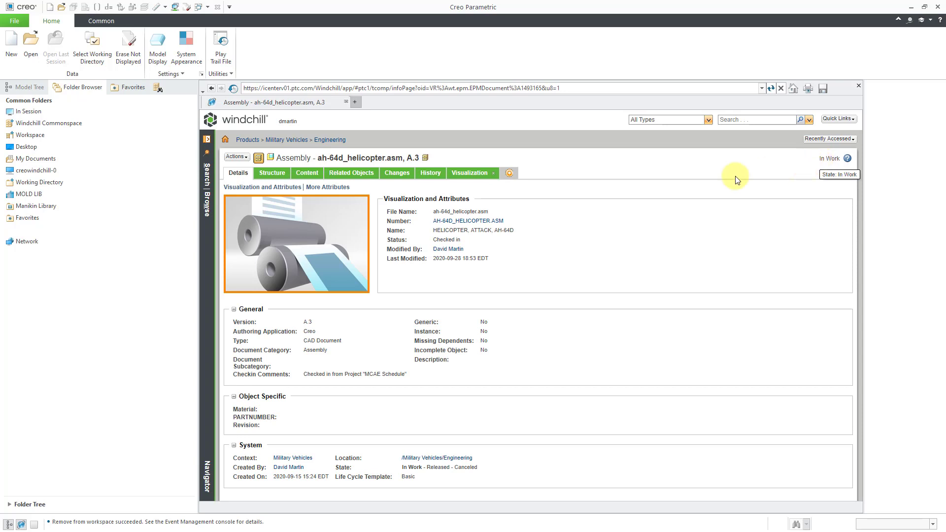
Add ah-64d_helicopter.asm with its required dependents to the active workspace, with automatic locking of non-checked-out objects turned off
left_click(235, 157)
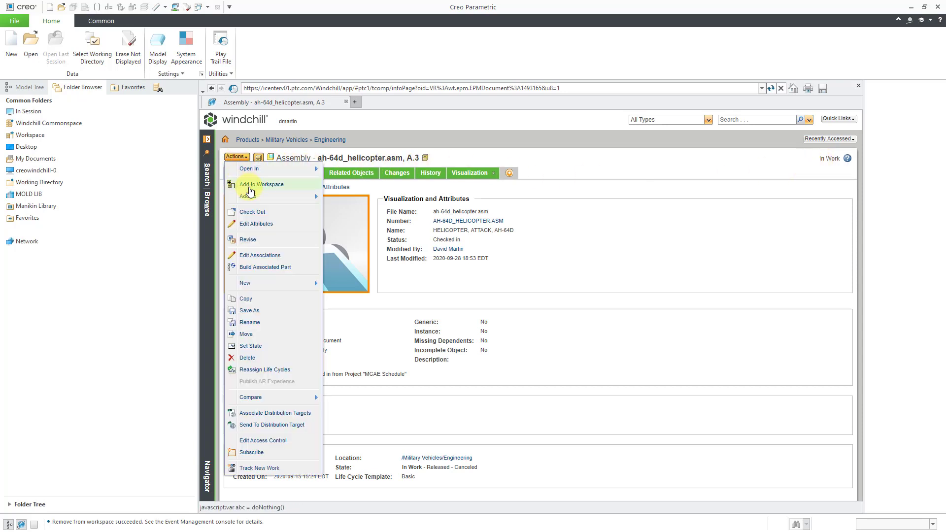
left_click(250, 184)
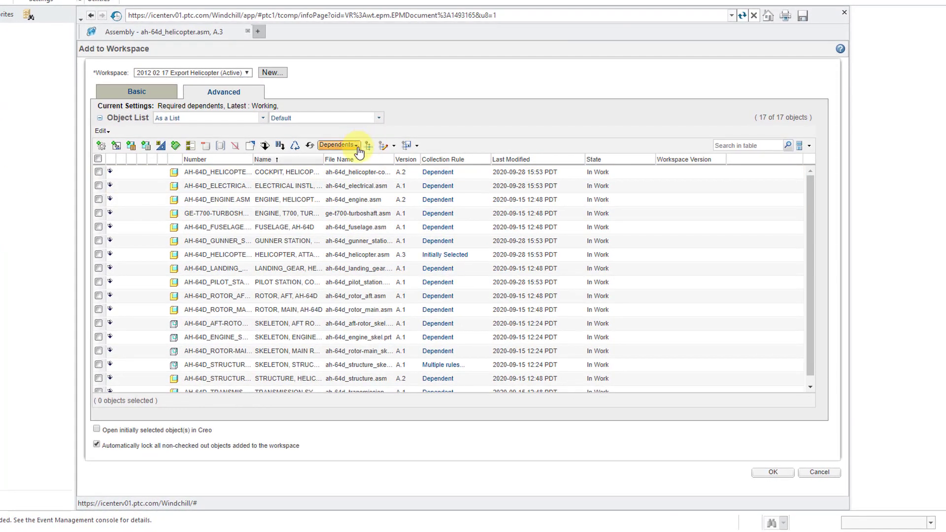
left_click(417, 186)
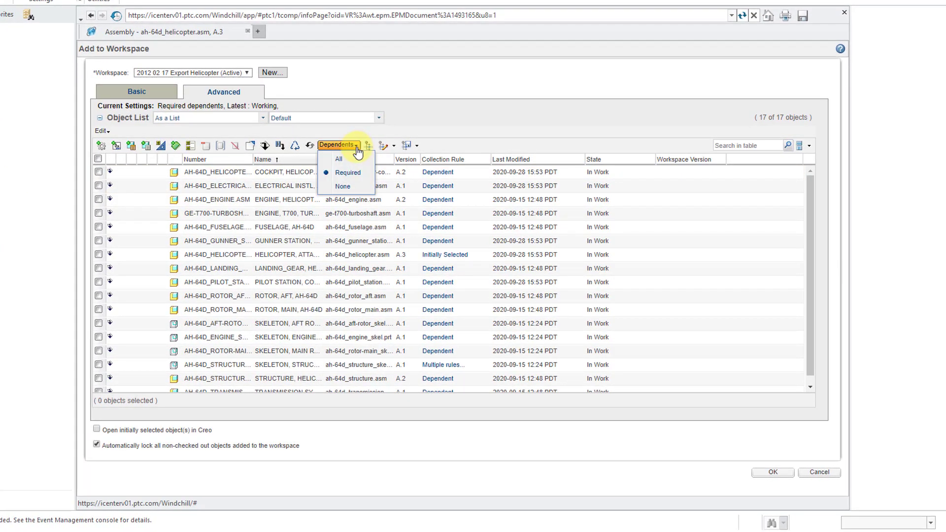
left_click(357, 148)
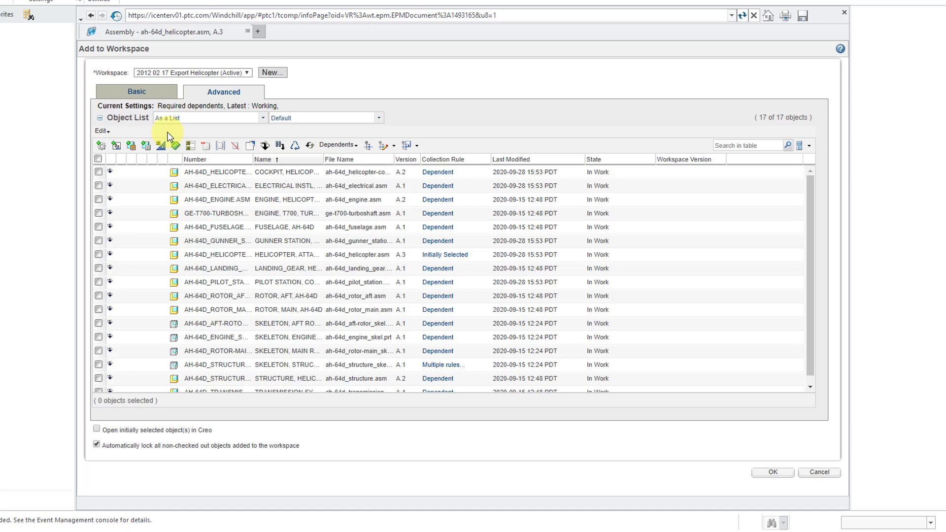
left_click(97, 444)
left_click(773, 476)
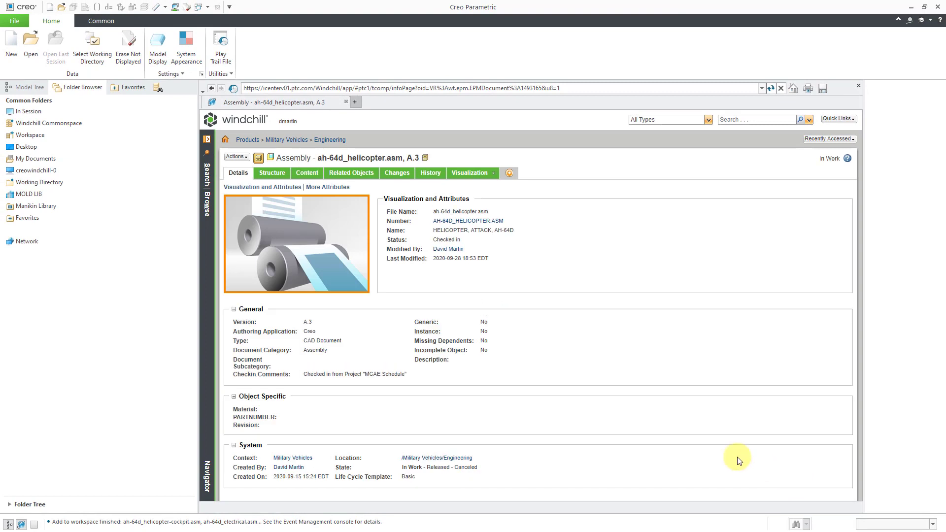
Check the workspace's object list and the contents of the working directory, and return to the workspace
left_click(51, 137)
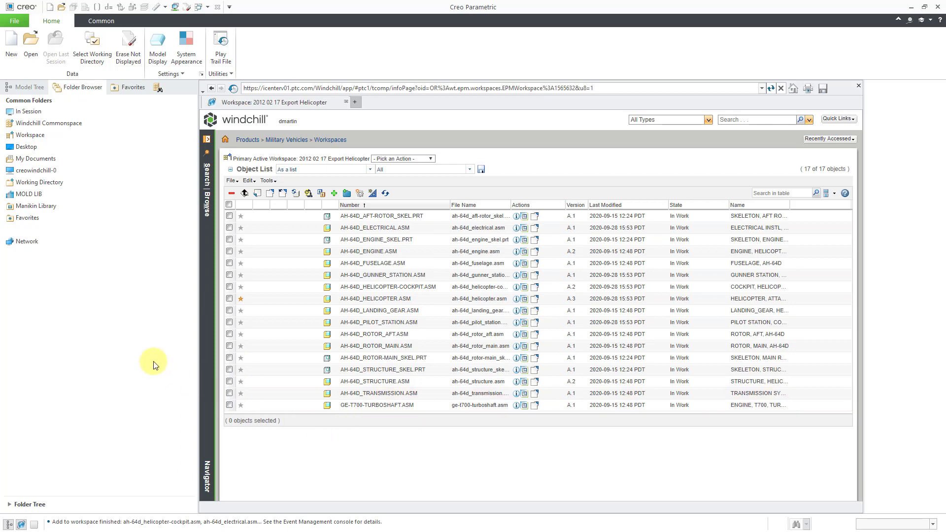
left_click(54, 182)
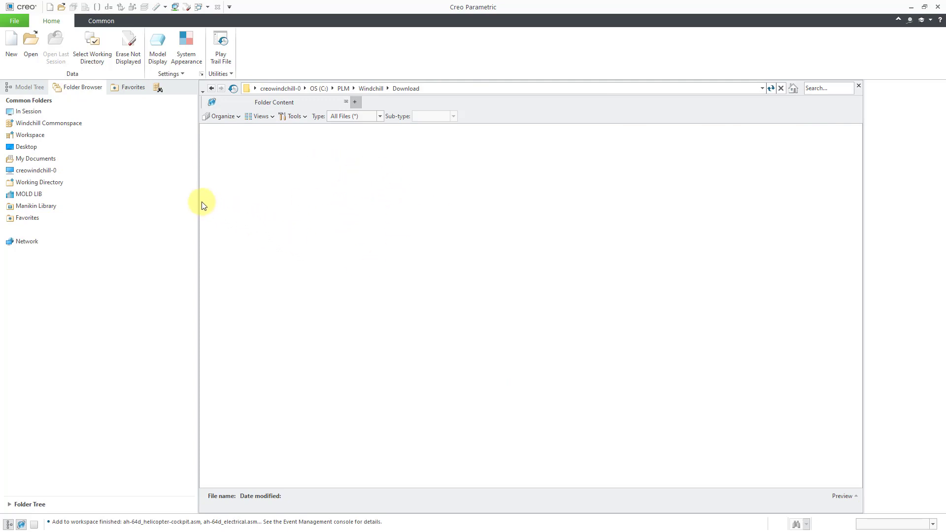
left_click(46, 136)
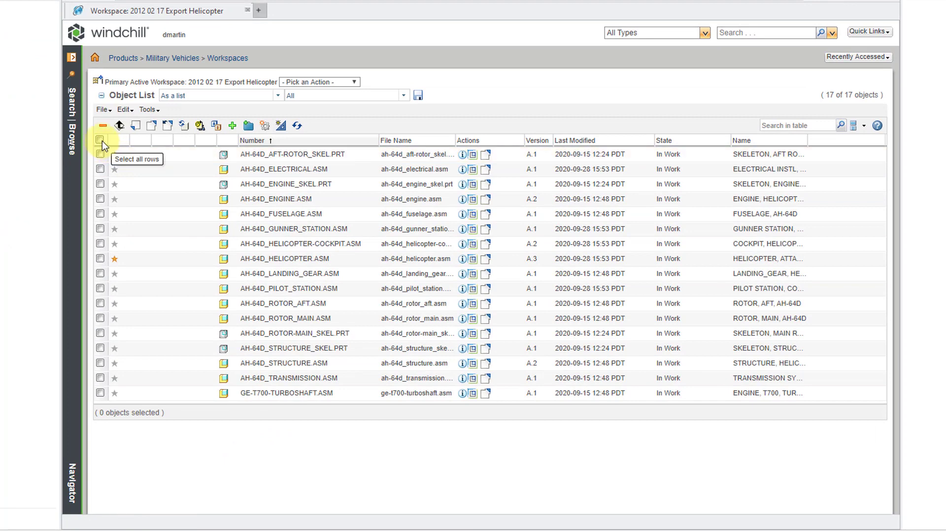
left_click(100, 140)
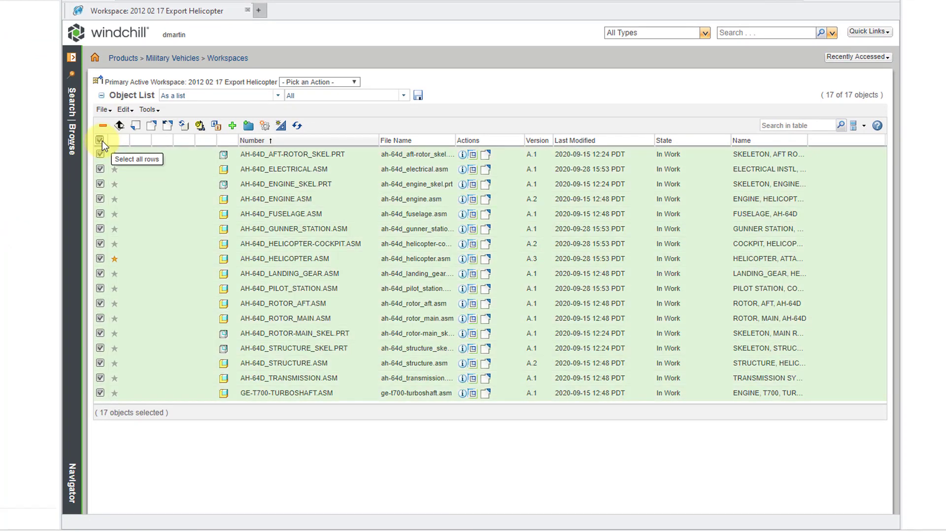
left_click(159, 112)
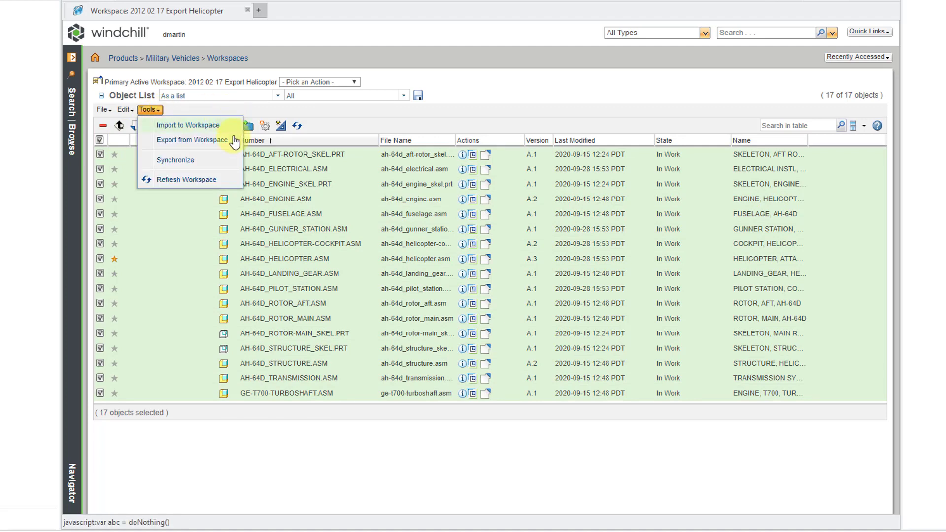
left_click(510, 99)
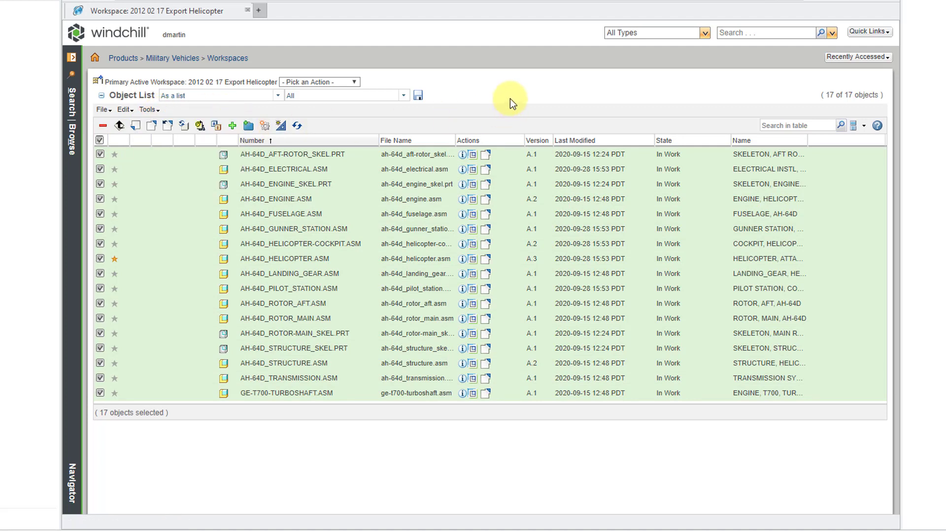
left_click(99, 140)
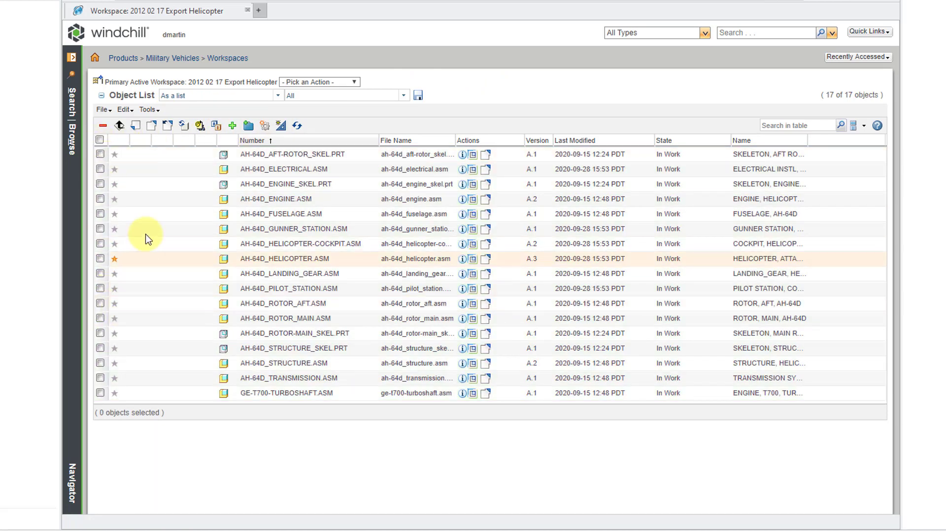
Start exporting AH-64D_HELICOPTER.ASM from the workspace, with C:/PLM/Windchill/Download as the target directory
left_click(99, 259)
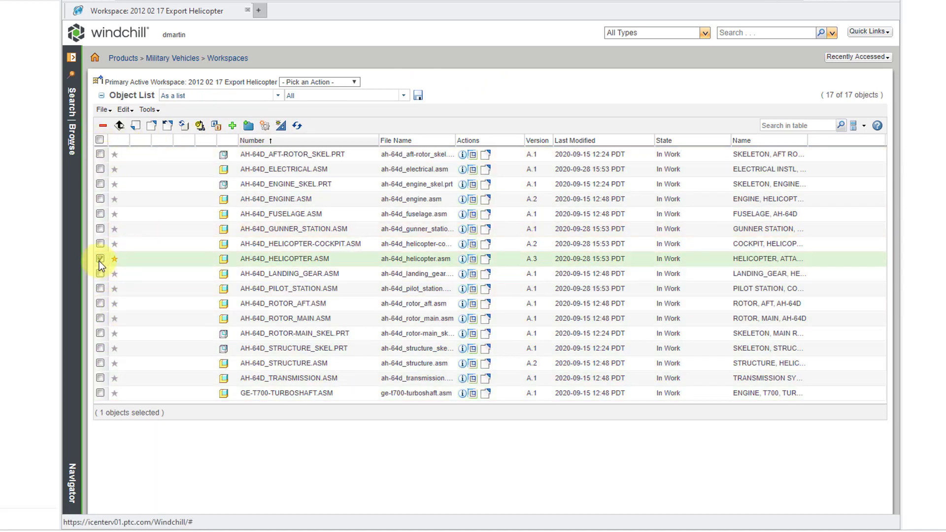
left_click(154, 111)
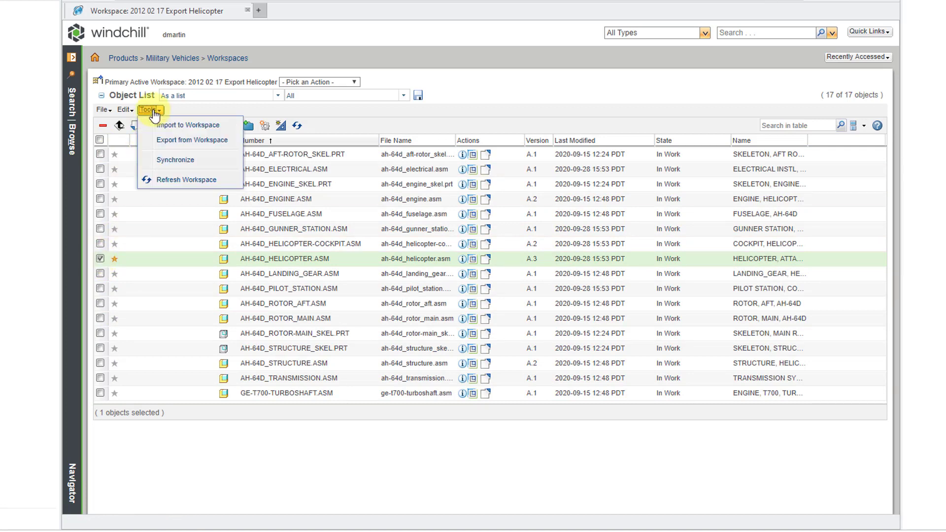
left_click(172, 148)
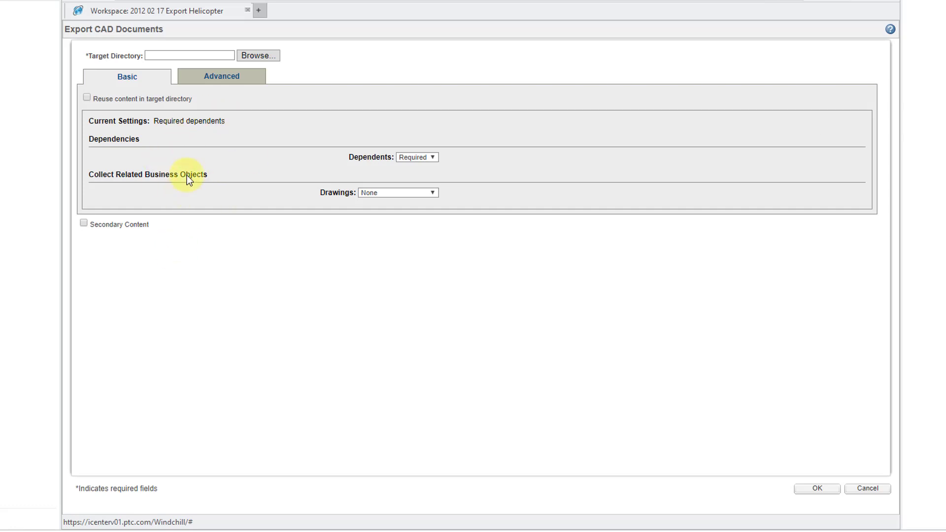
left_click(259, 56)
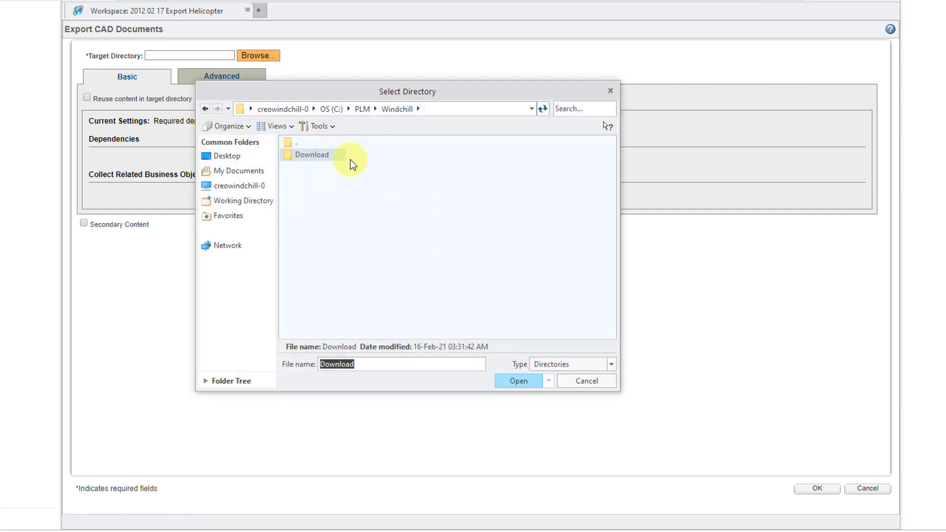
double_click(324, 155)
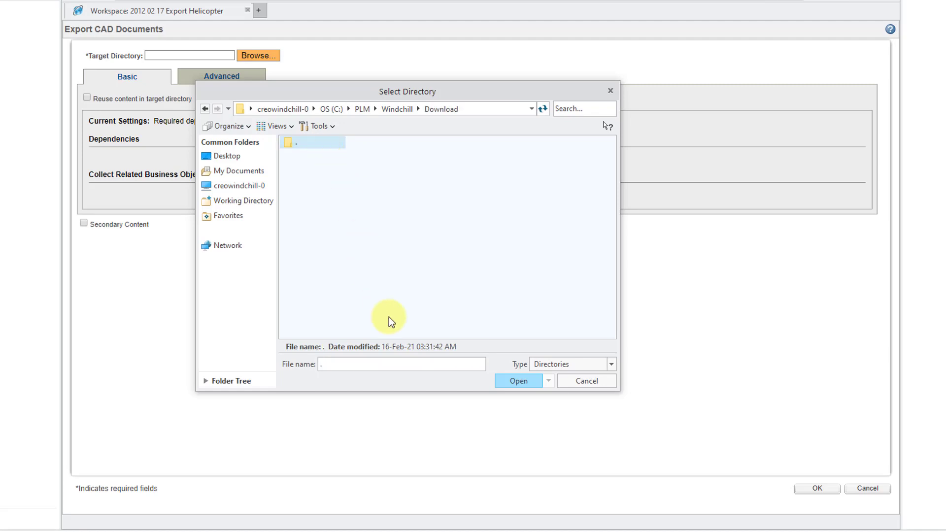
left_click(526, 383)
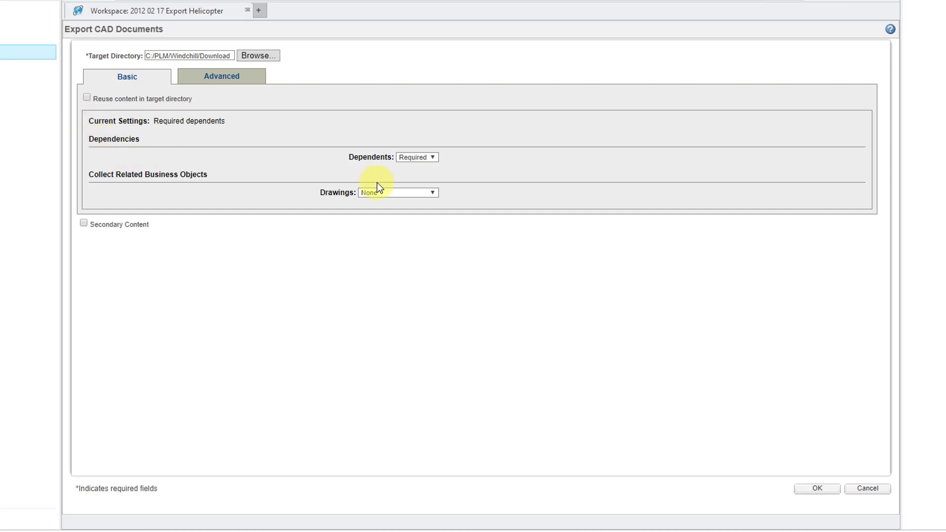
Review the export's choices for dependents and drawings, keeping dependents at Required and drawings at None
left_click(418, 161)
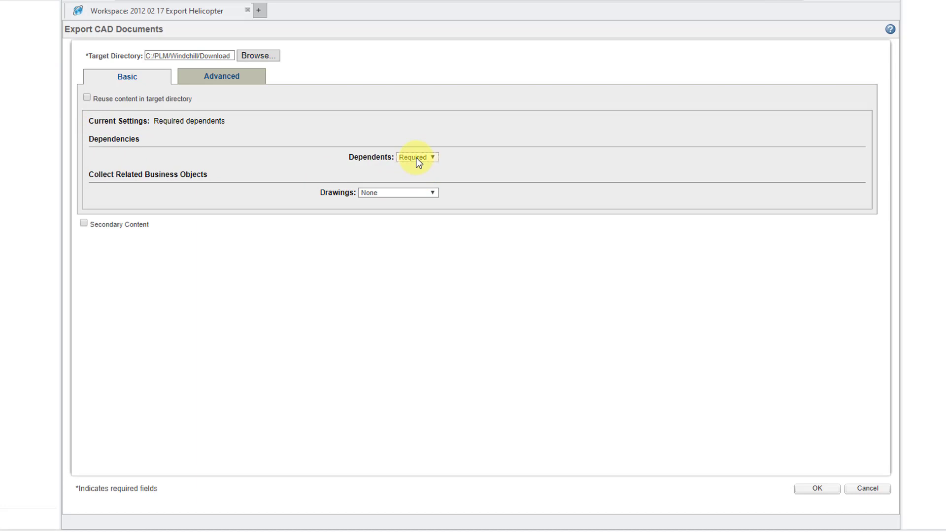
left_click(433, 157)
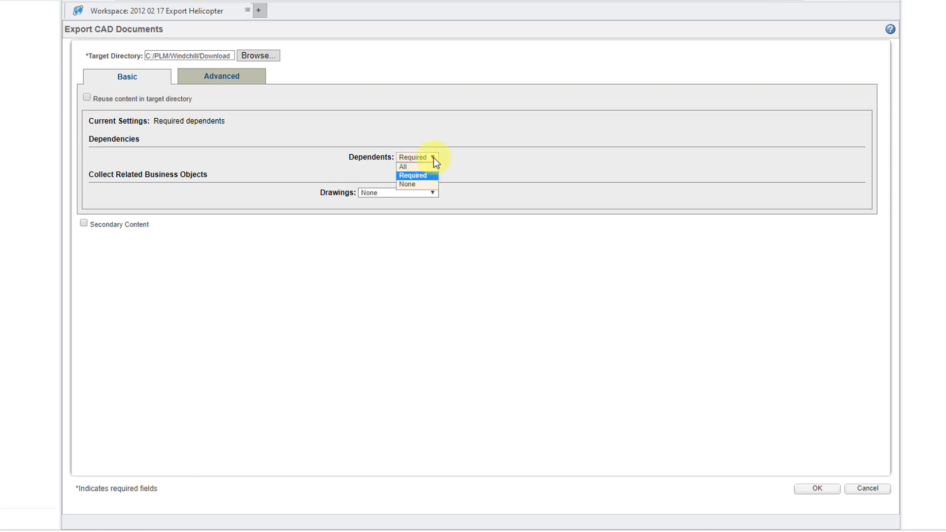
left_click(487, 159)
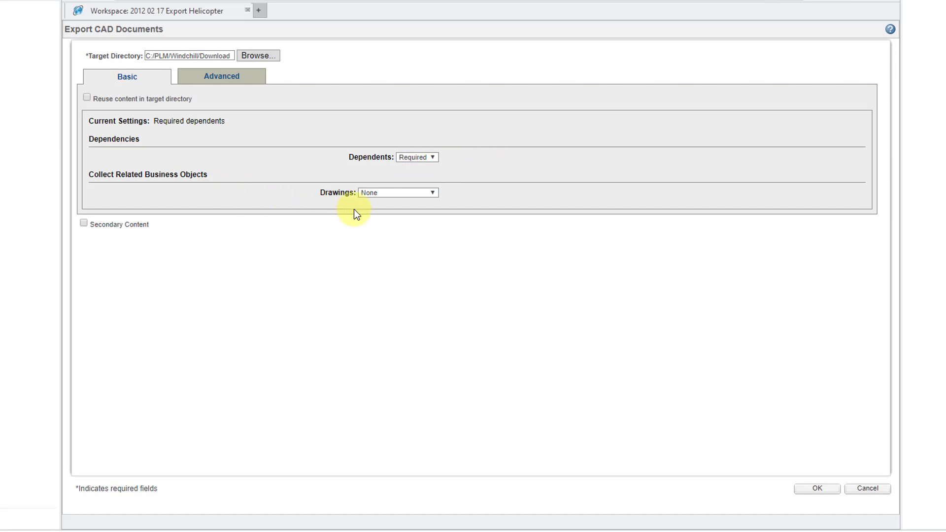
left_click(400, 193)
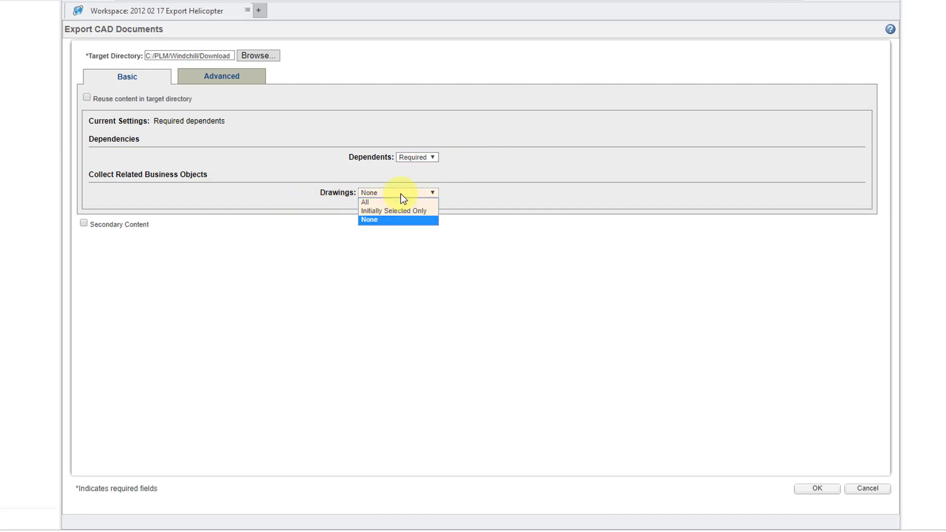
left_click(476, 199)
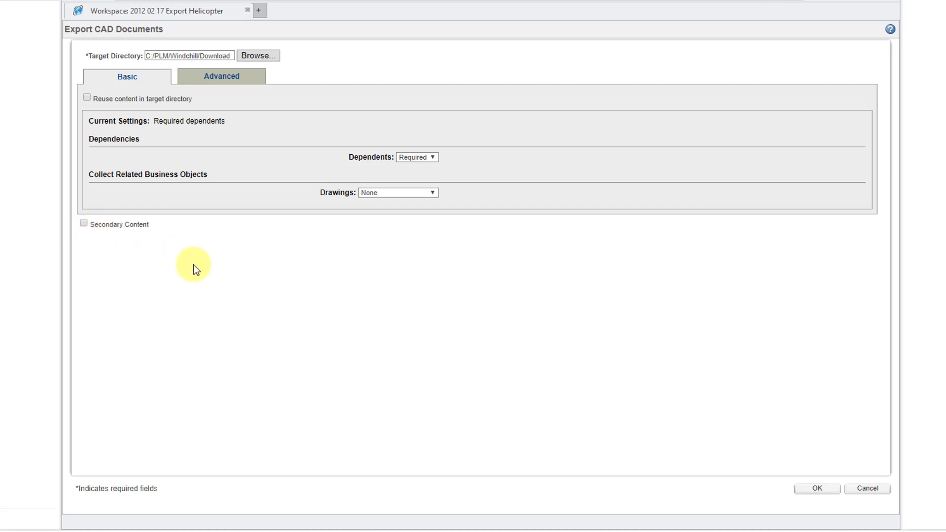
Select all collected objects in the advanced export settings and run the export to C:/PLM/Windchill/Download
left_click(229, 79)
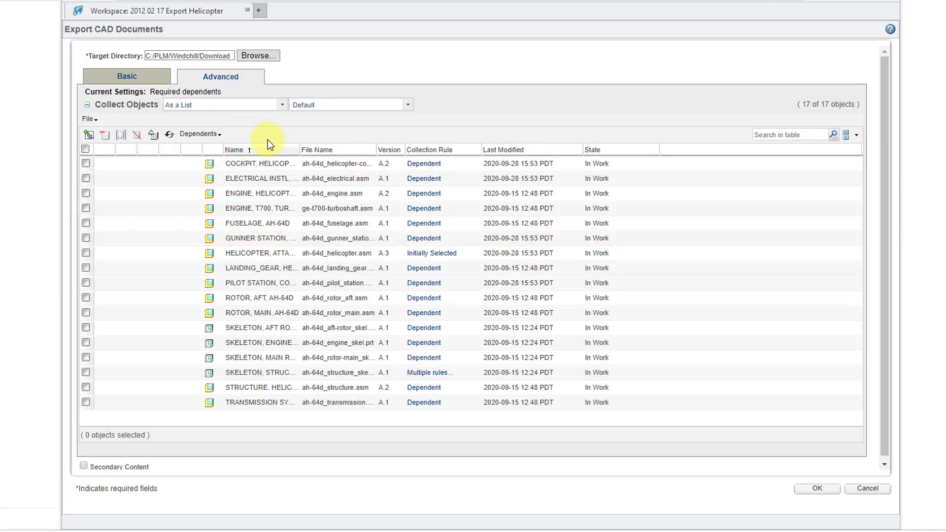
left_click(85, 149)
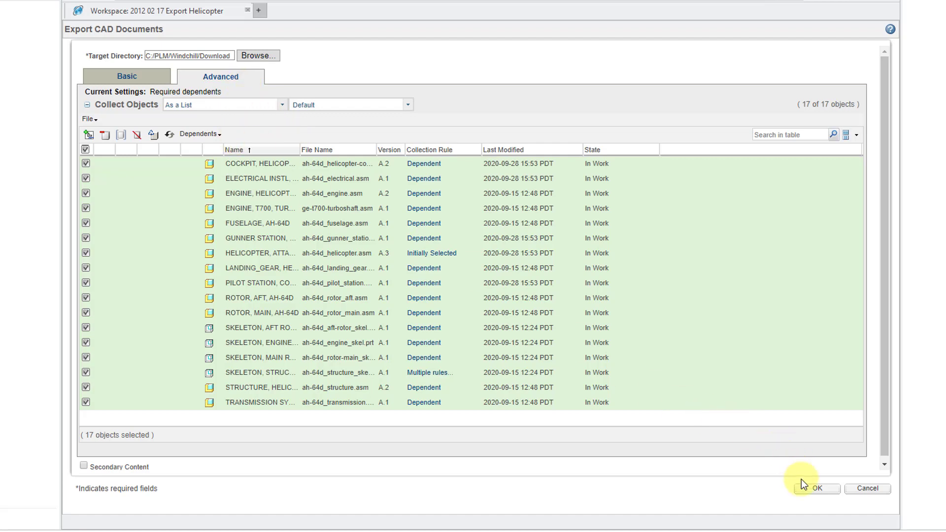
left_click(814, 488)
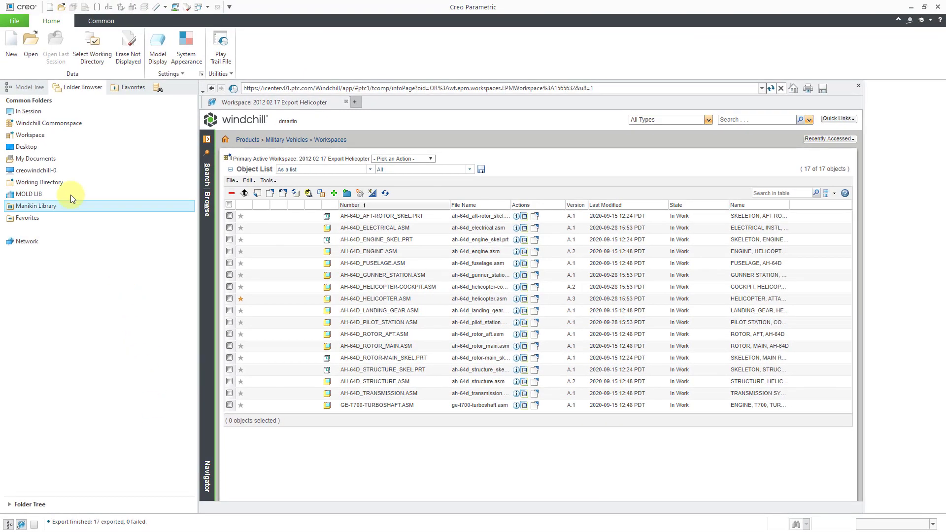
Check the exported files in the working directory, then return to the workspace and view its import and export commands
left_click(52, 182)
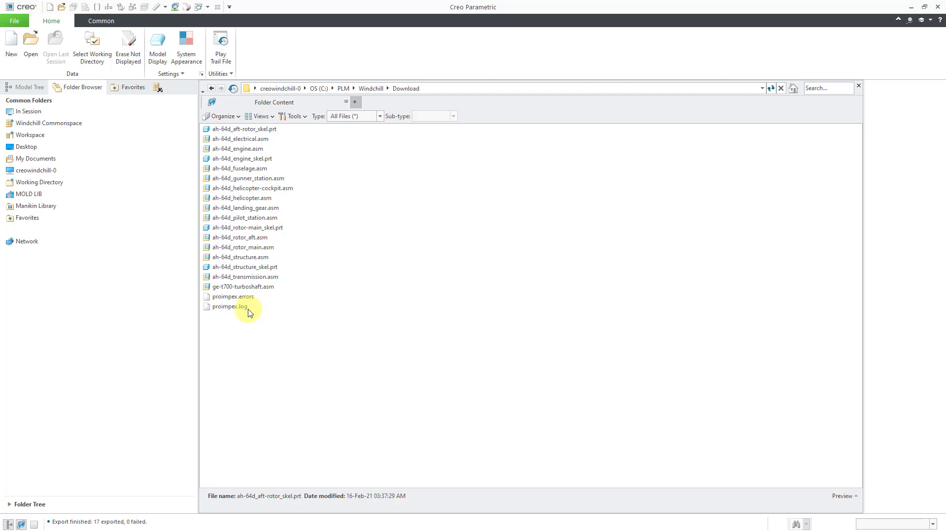
left_click(43, 134)
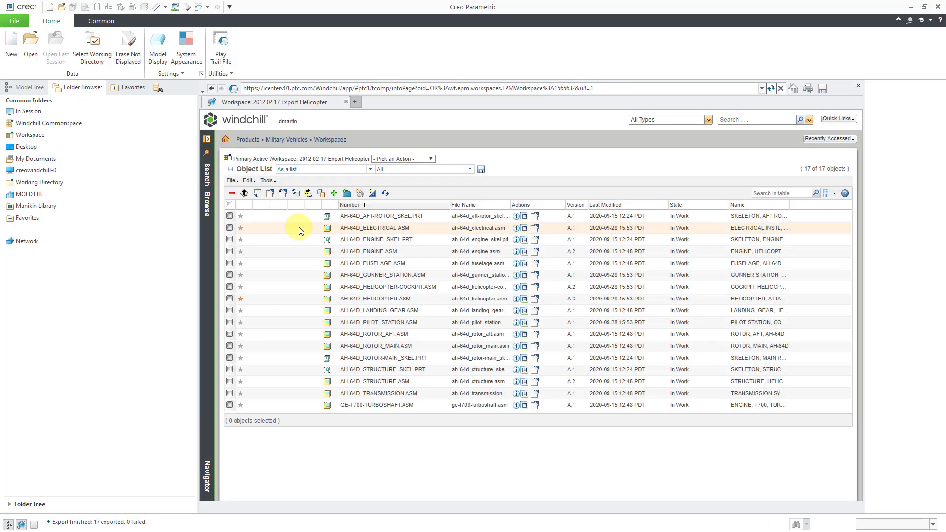
left_click(276, 182)
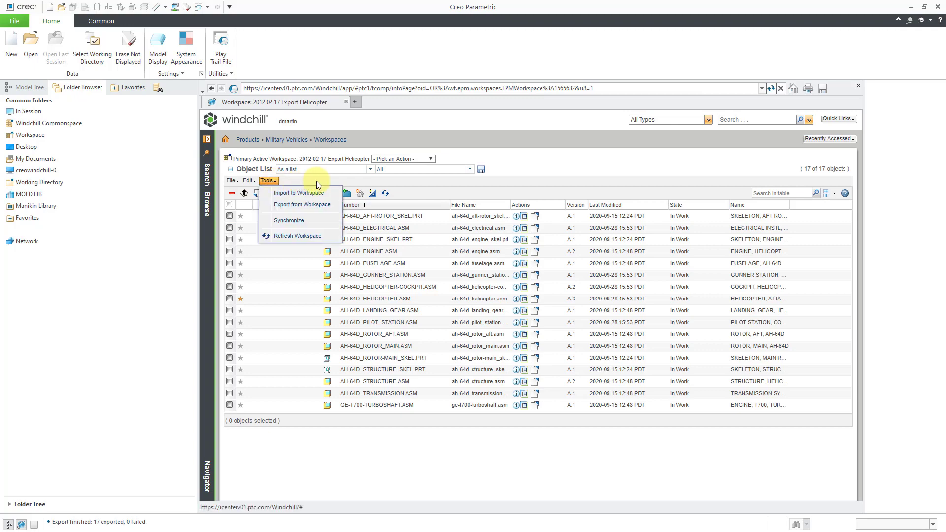